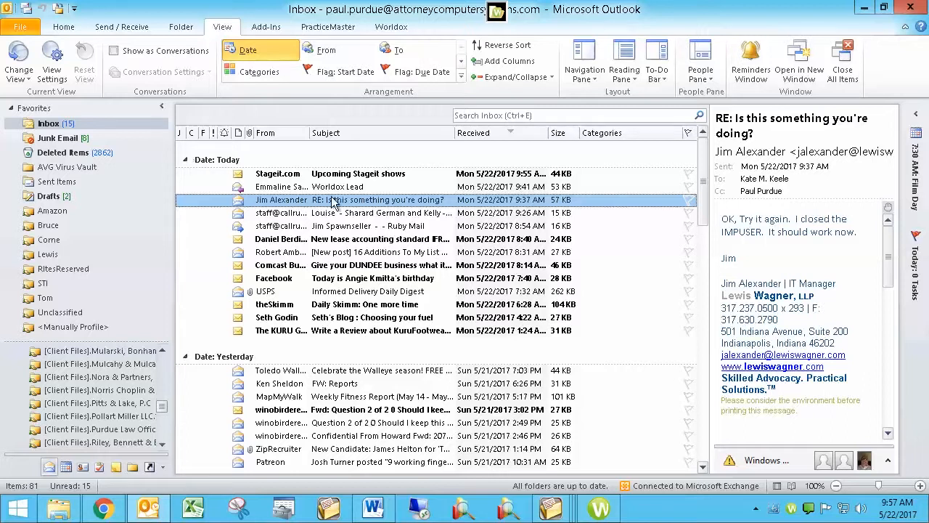
Switch to File Explorer, launch WDADMIN.exe from the Worldox folder and decline adding an administration password
{"action": "left_click", "coordinate": [75, 516]}
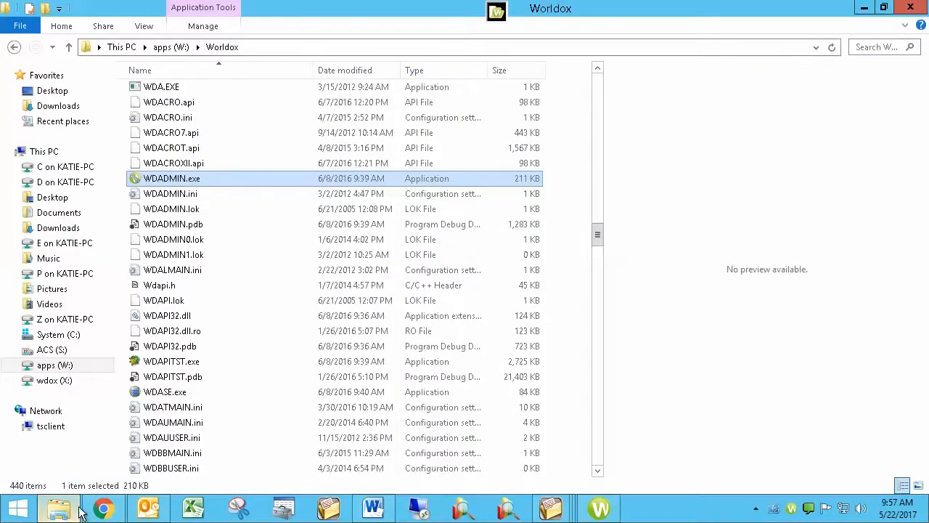
{"action": "double_click", "coordinate": [181, 179]}
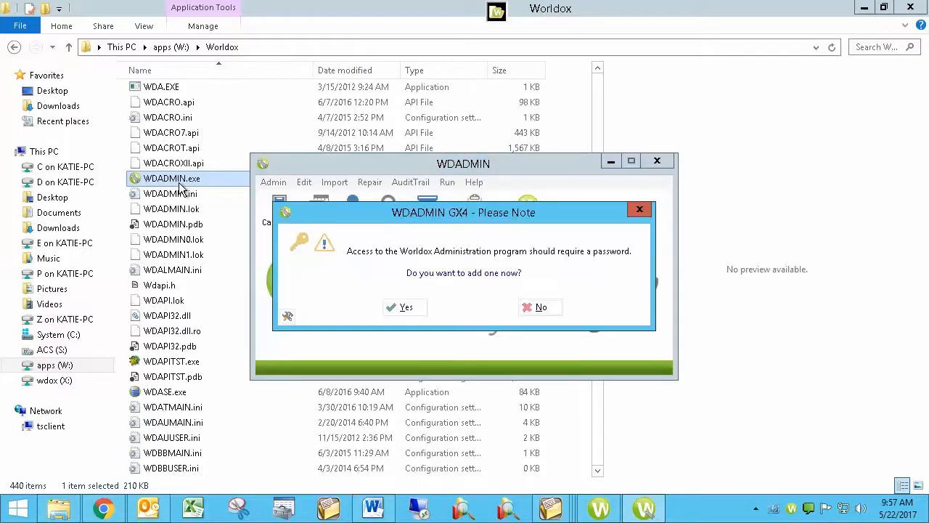
{"action": "left_click", "coordinate": [541, 308]}
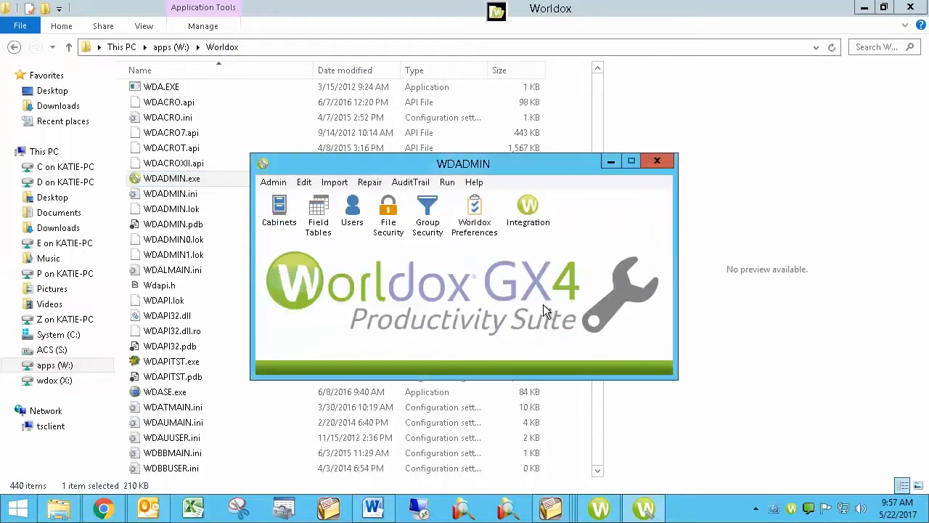
Check the Add Flag Text after Move setting in the Email category of the Worldox preferences, and switch to Outlook
{"action": "left_click", "coordinate": [313, 185]}
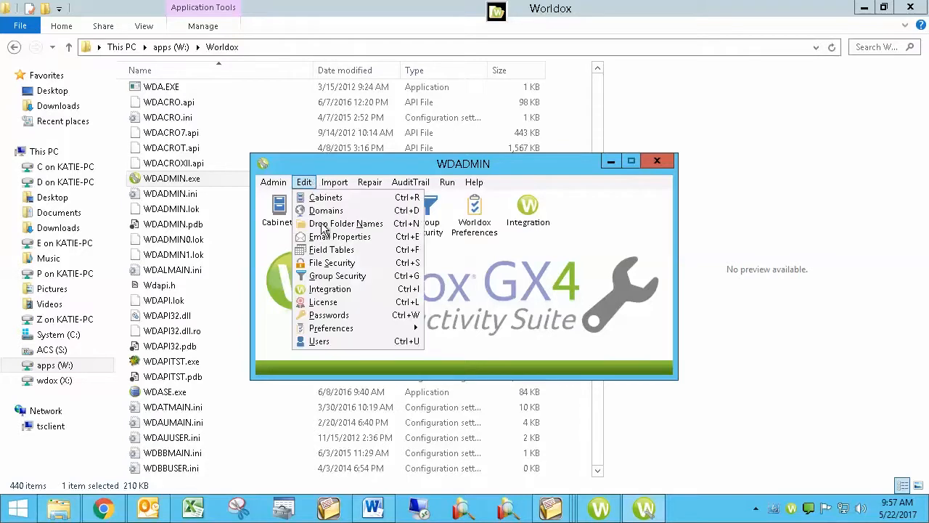
{"action": "mouse_move", "coordinate": [325, 331]}
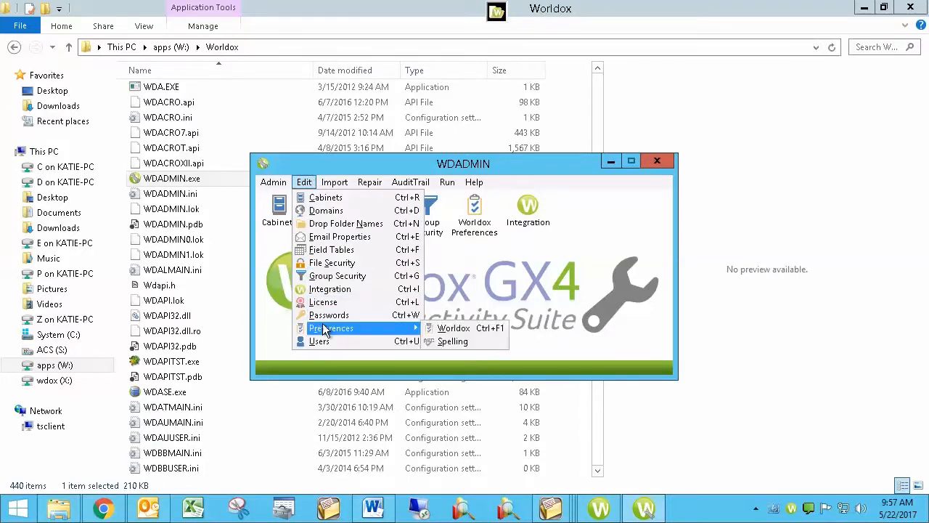
{"action": "left_click", "coordinate": [465, 329]}
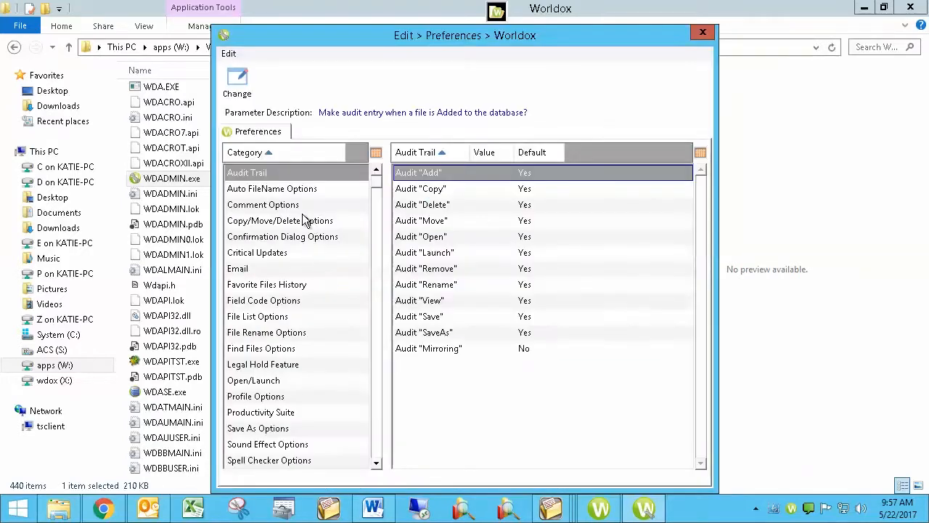
{"action": "left_click", "coordinate": [250, 270]}
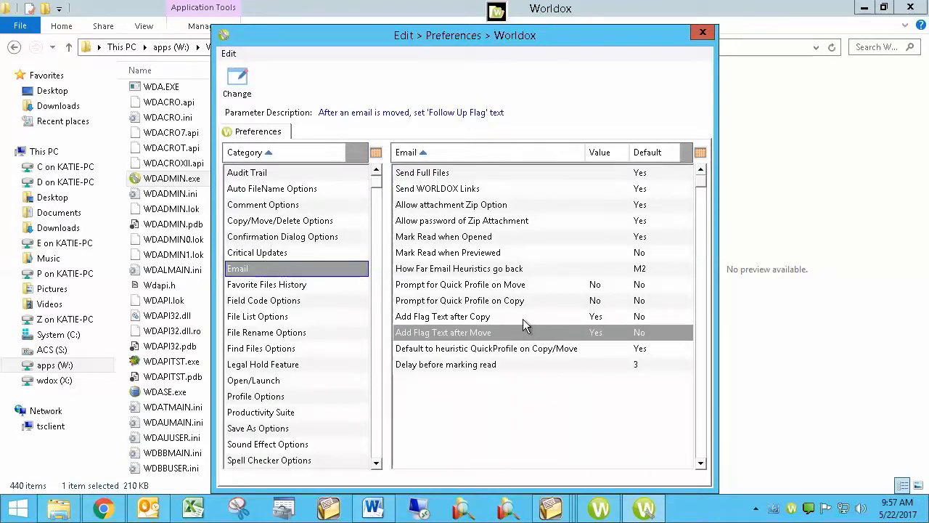
{"action": "left_click", "coordinate": [594, 334]}
{"action": "left_click", "coordinate": [148, 510]}
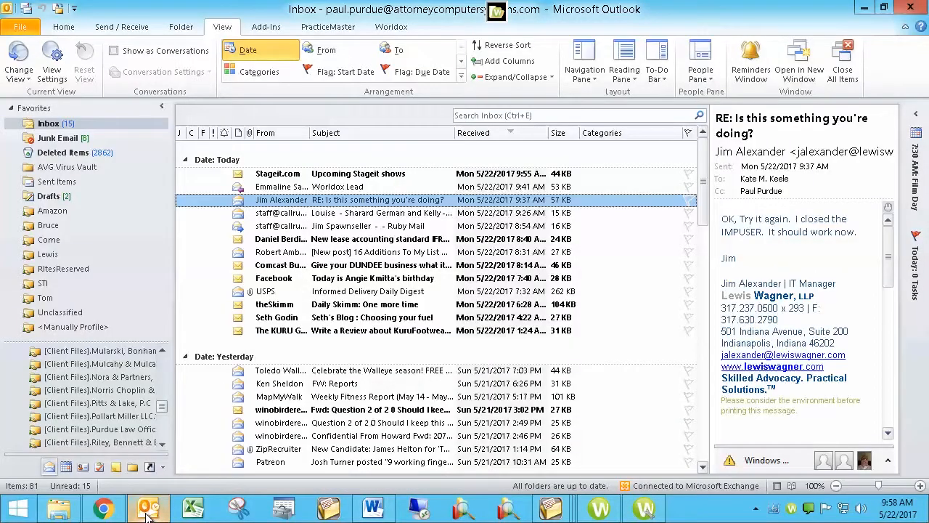
{"action": "right_click", "coordinate": [347, 135]}
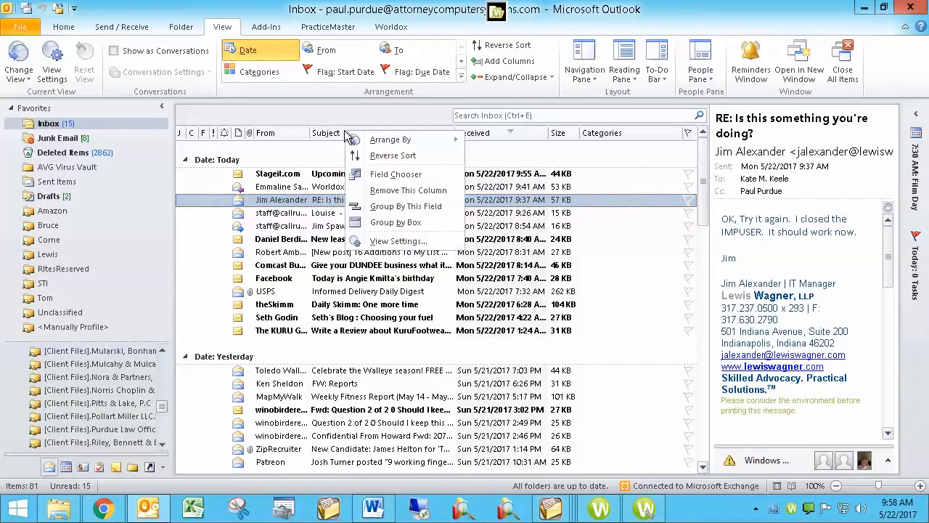
{"action": "left_click", "coordinate": [377, 242]}
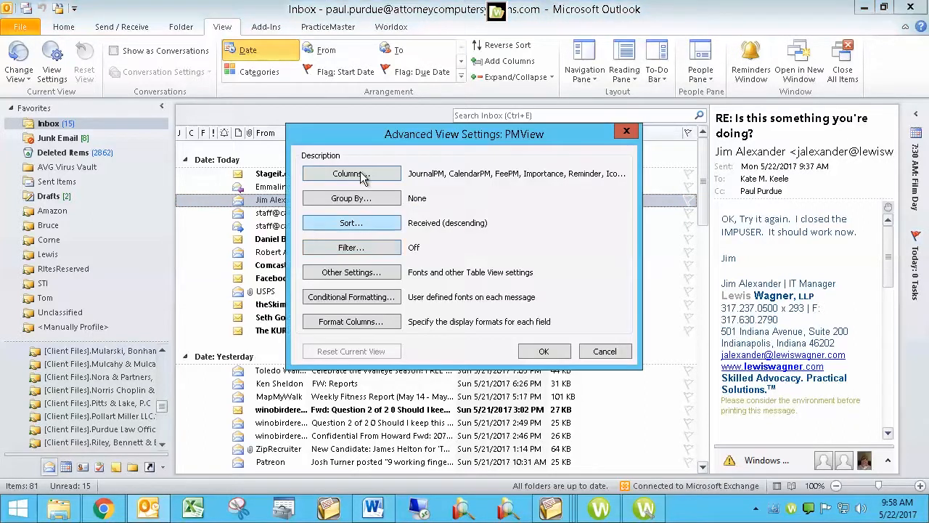
{"action": "left_click", "coordinate": [604, 351]}
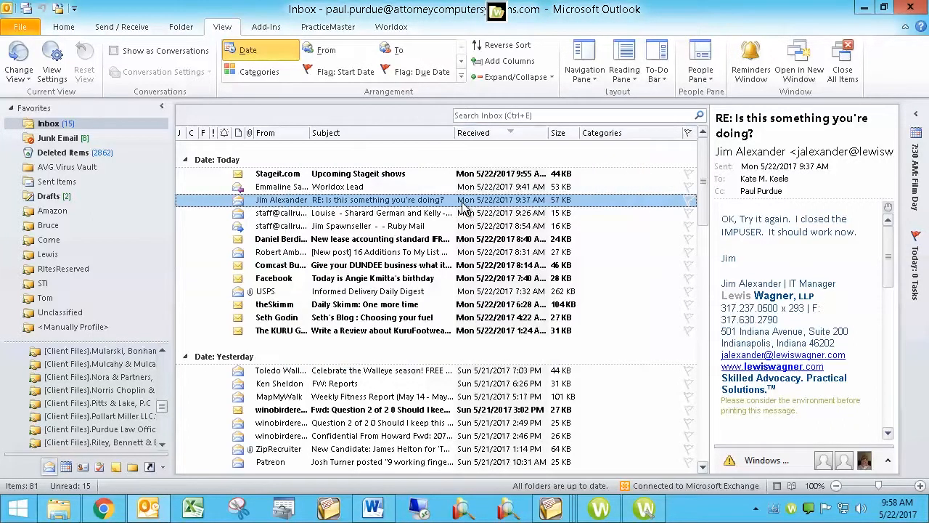
{"action": "right_click", "coordinate": [376, 134]}
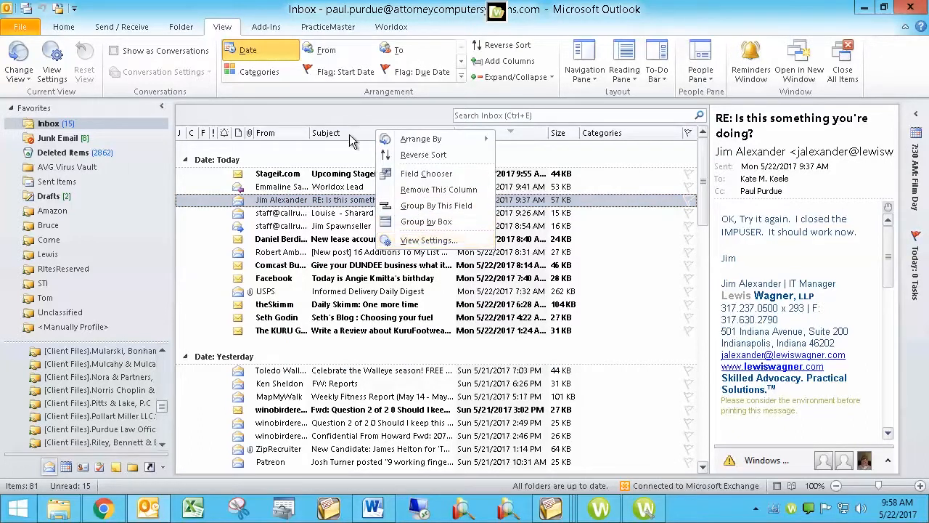
{"action": "left_click", "coordinate": [347, 112]}
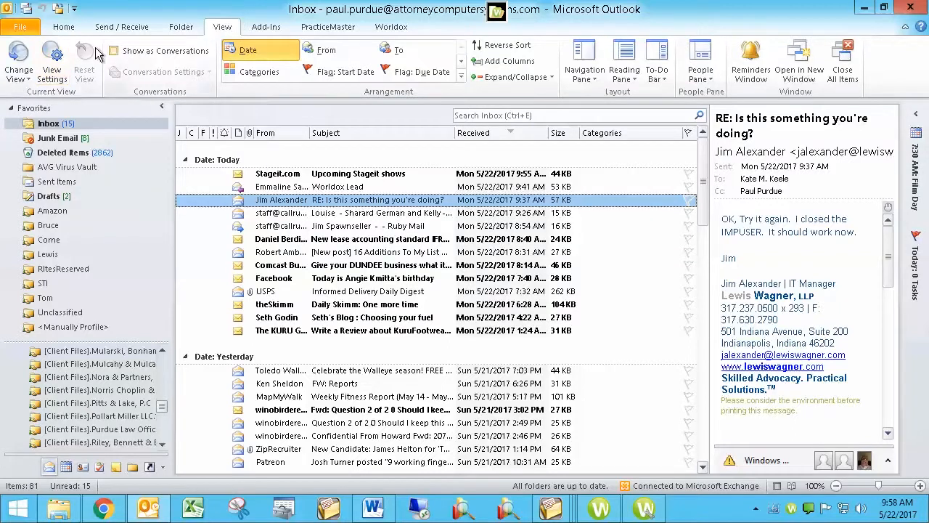
Add the Follow Up Flag field to the columns shown in the inbox view
{"action": "right_click", "coordinate": [341, 135]}
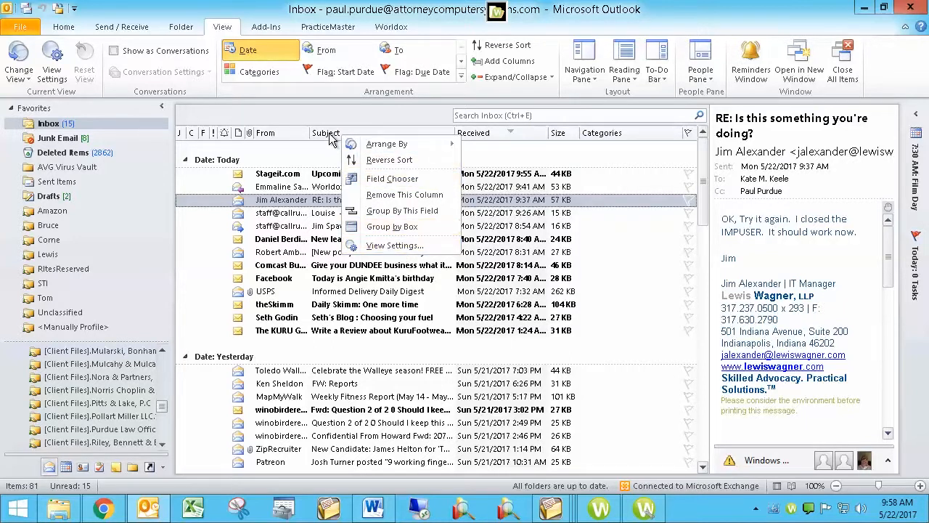
{"action": "left_click", "coordinate": [392, 245]}
{"action": "left_click", "coordinate": [359, 173]}
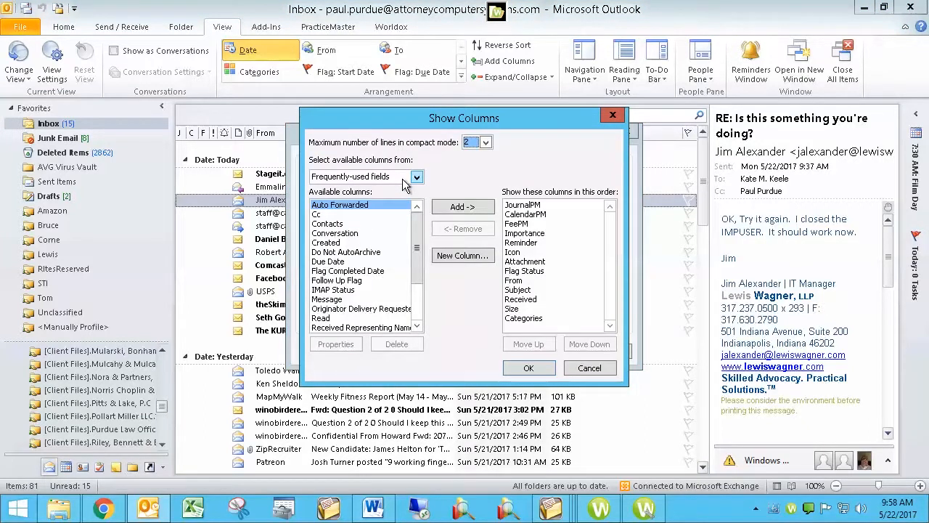
{"action": "left_click", "coordinate": [360, 281]}
{"action": "left_click", "coordinate": [488, 207]}
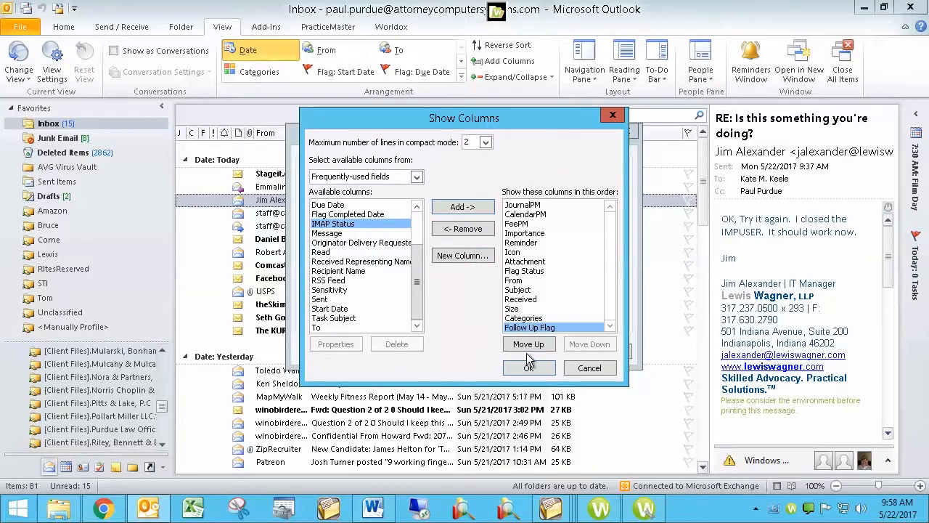
Place the Follow Up Flag column between Received and Size in the column order and accept the list
{"action": "left_click", "coordinate": [530, 346]}
{"action": "left_click", "coordinate": [530, 346]}
{"action": "left_click", "coordinate": [530, 346]}
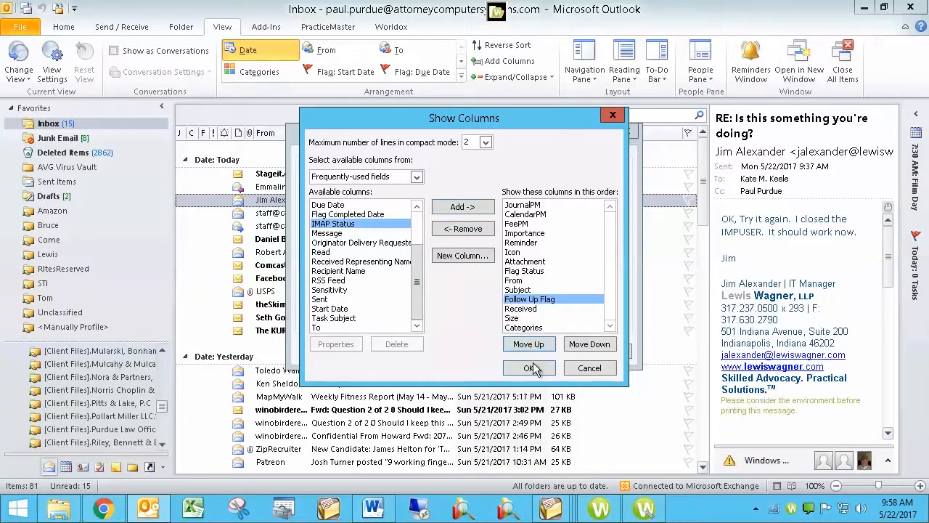
{"action": "left_click", "coordinate": [599, 347]}
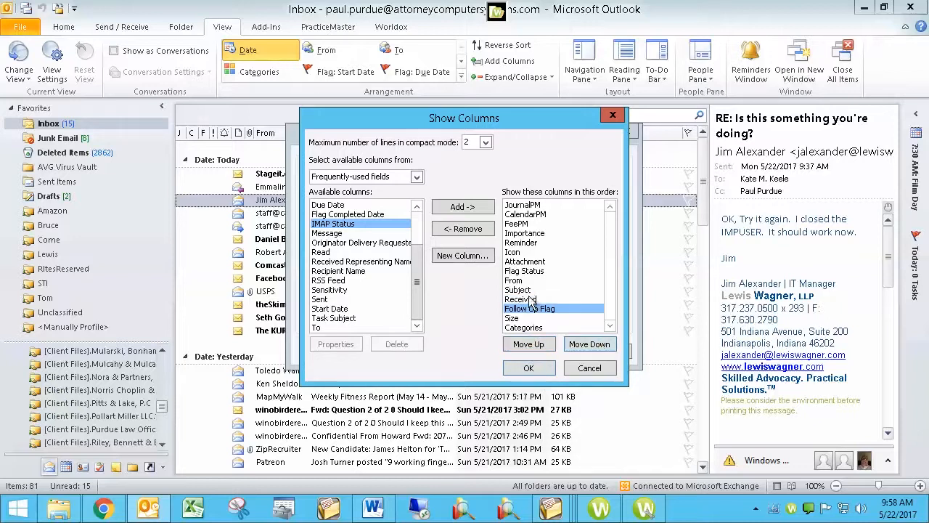
{"action": "left_click", "coordinate": [528, 368]}
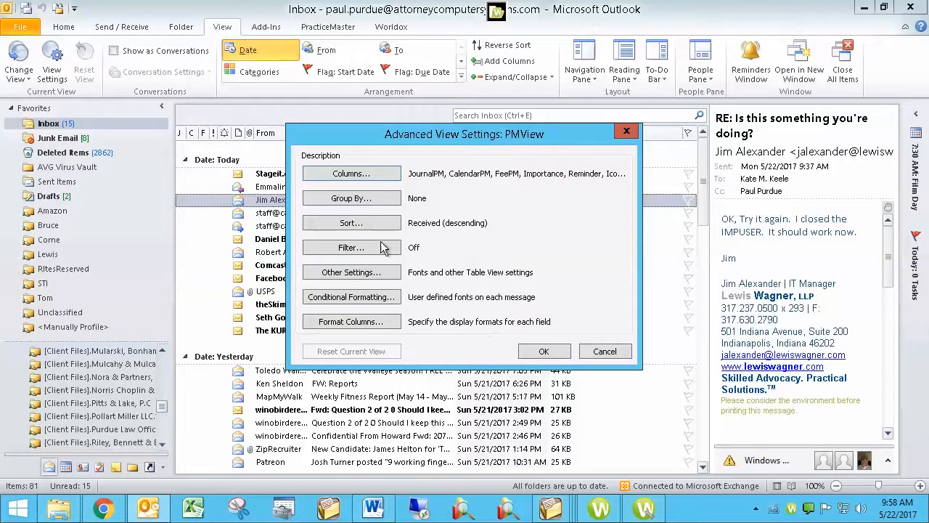
Format the Follow Up Flag column with the label WD, a width of 4 characters and centered alignment, and apply the view settings
{"action": "left_click", "coordinate": [353, 322]}
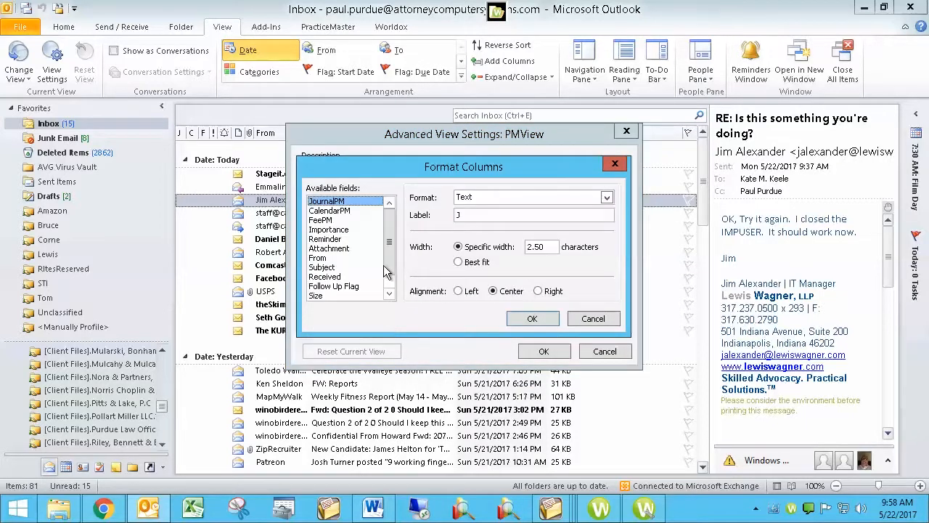
{"action": "left_click", "coordinate": [336, 286]}
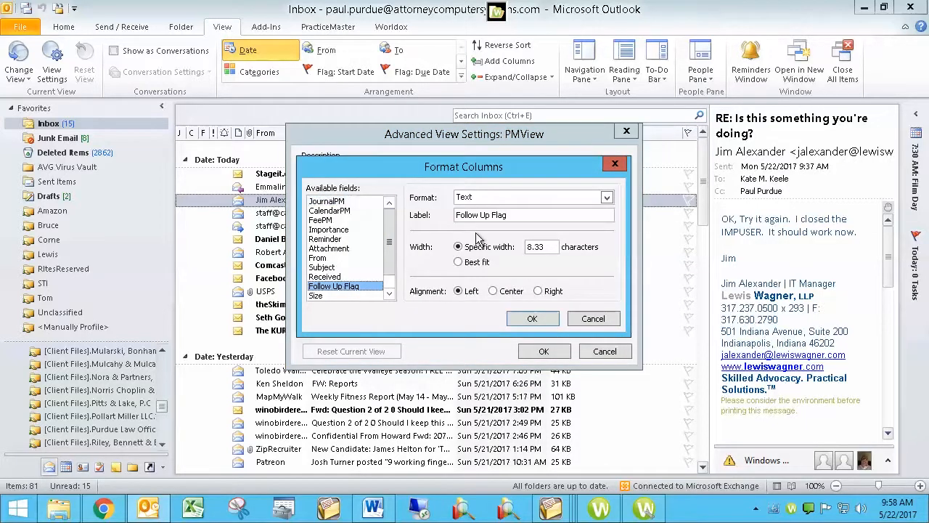
{"action": "left_click_drag", "start_coordinate": [517, 215], "coordinate": [397, 216]}
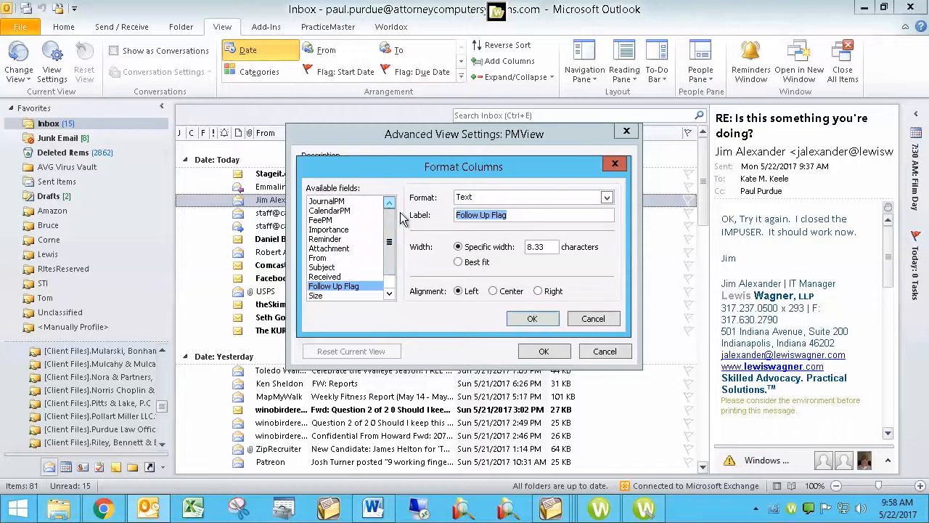
{"action": "type", "text": "WD"}
{"action": "key", "text": "Tab"}
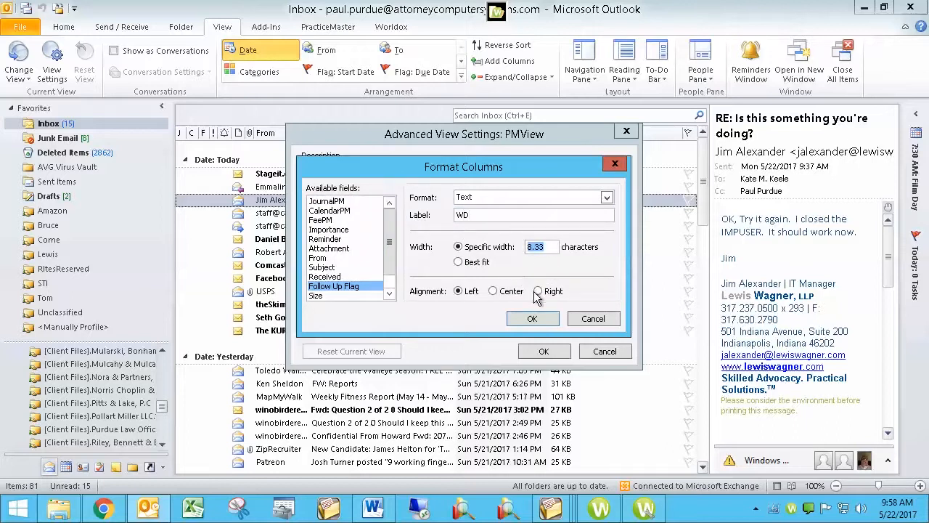
{"action": "type", "text": "3"}
{"action": "key", "text": "BackSpace"}
{"action": "type", "text": "4"}
{"action": "left_click", "coordinate": [495, 291]}
{"action": "left_click", "coordinate": [531, 323]}
{"action": "left_click", "coordinate": [545, 351]}
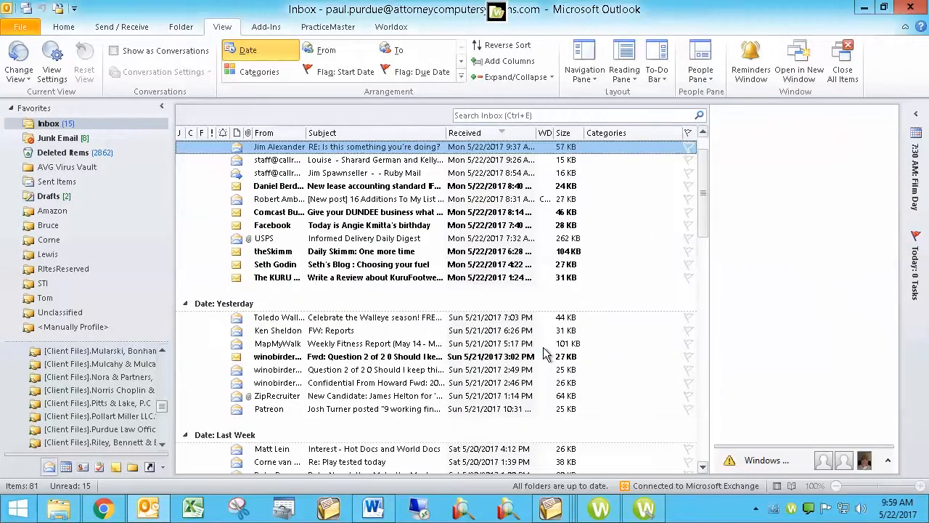
Review the label, width and alignment set for the Follow Up Flag column in the inbox view's column formatting
{"action": "left_click", "coordinate": [703, 149]}
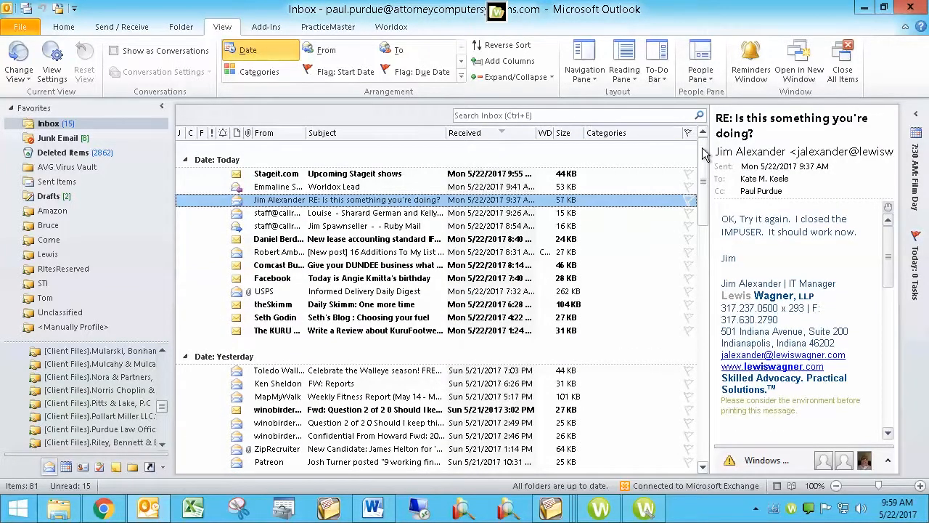
{"action": "right_click", "coordinate": [618, 133]}
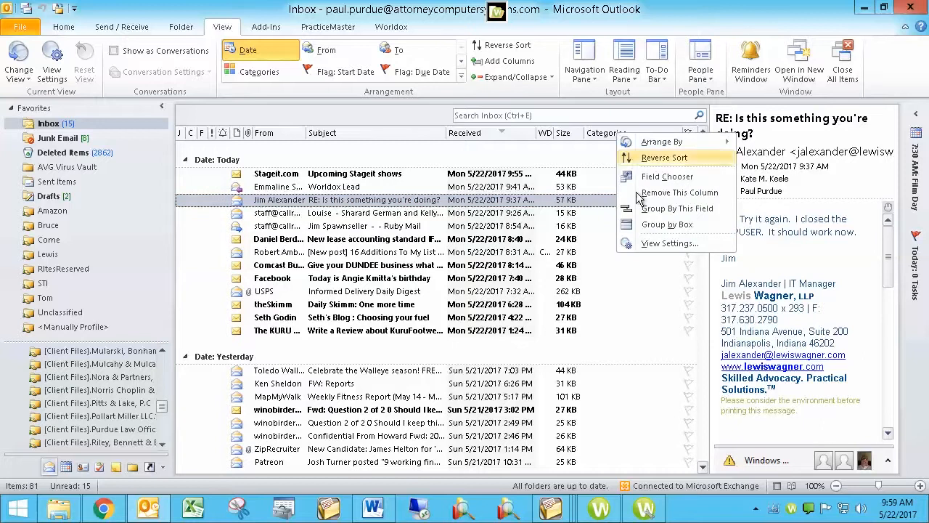
{"action": "left_click", "coordinate": [654, 243]}
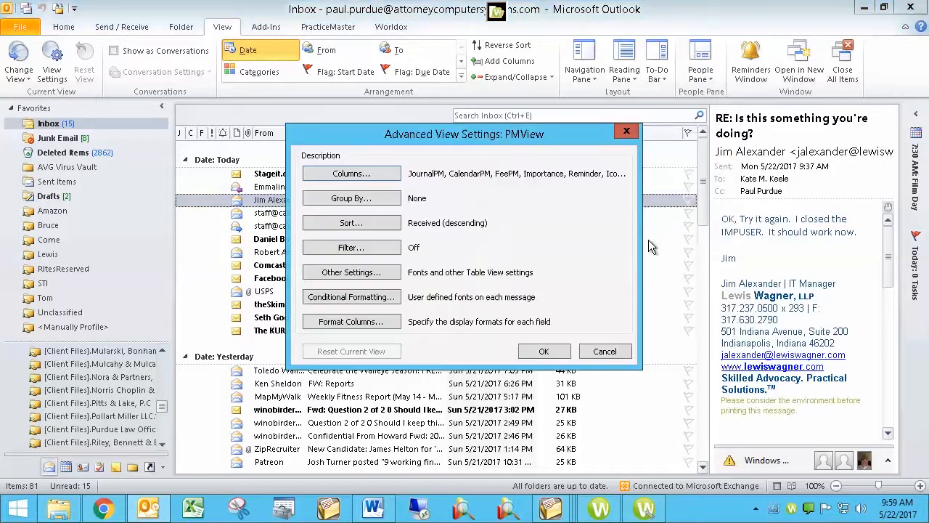
{"action": "left_click", "coordinate": [352, 321]}
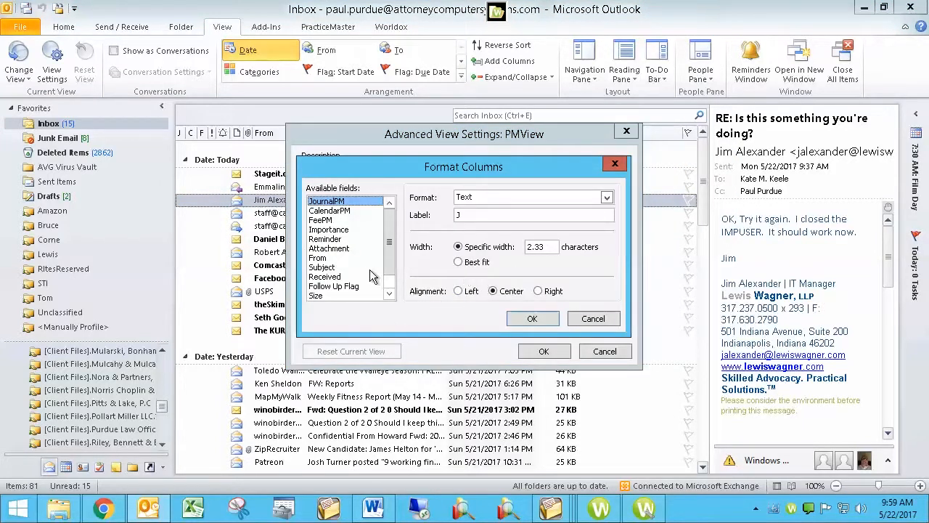
{"action": "left_click", "coordinate": [354, 287]}
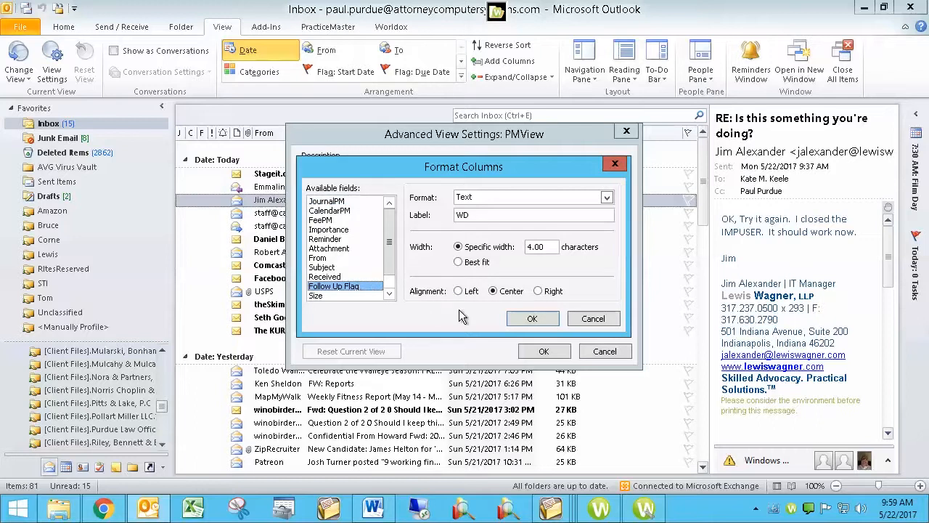
{"action": "left_click", "coordinate": [529, 321]}
{"action": "left_click", "coordinate": [542, 351]}
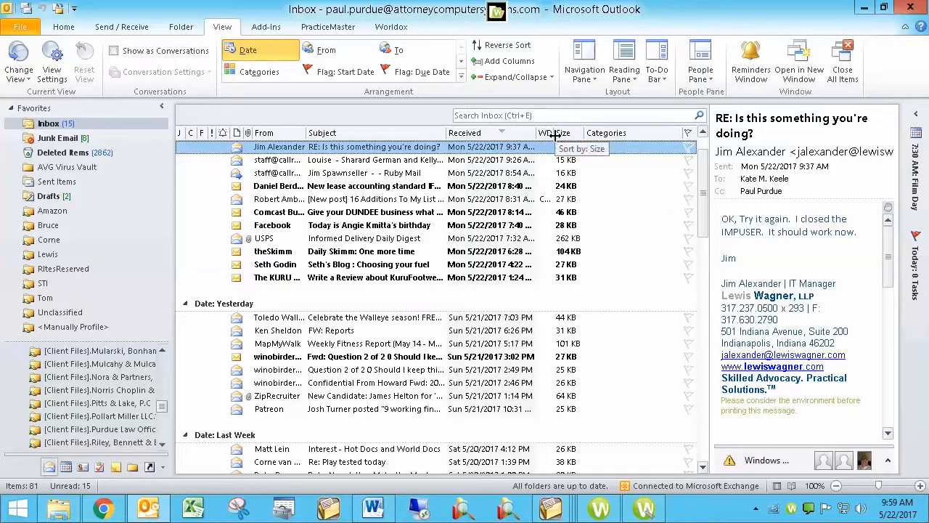
Widen the WD column in the inbox list to read its flag text, and narrow it again
{"action": "left_click_drag", "start_coordinate": [590, 133], "coordinate": [662, 138]}
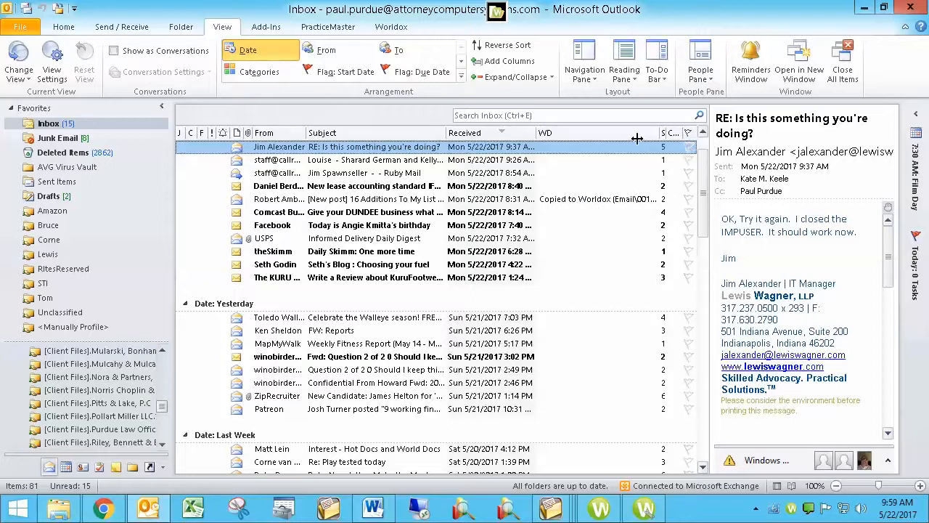
{"action": "left_click_drag", "start_coordinate": [559, 132], "coordinate": [559, 132]}
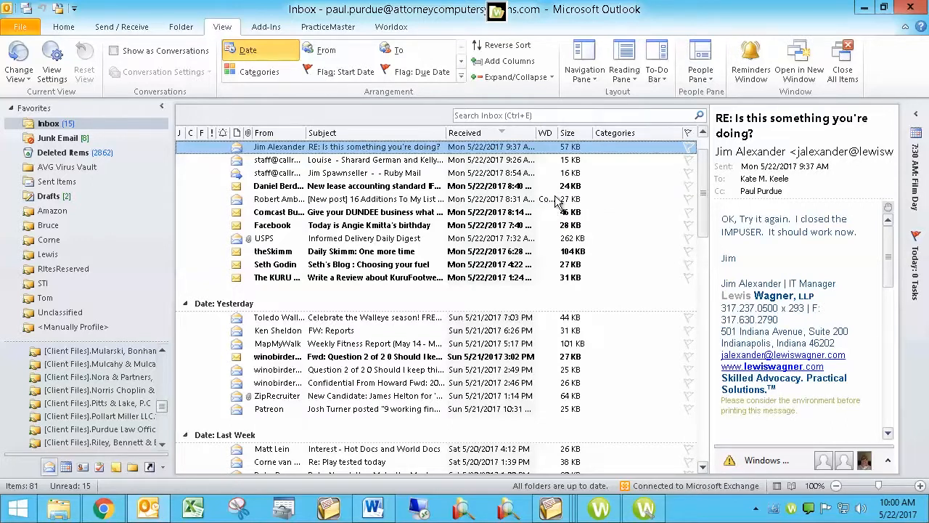
Switch to the Worldox email preferences to recheck the Add Flag Text after Copy and Move settings, and return to Outlook
{"action": "left_click", "coordinate": [641, 512]}
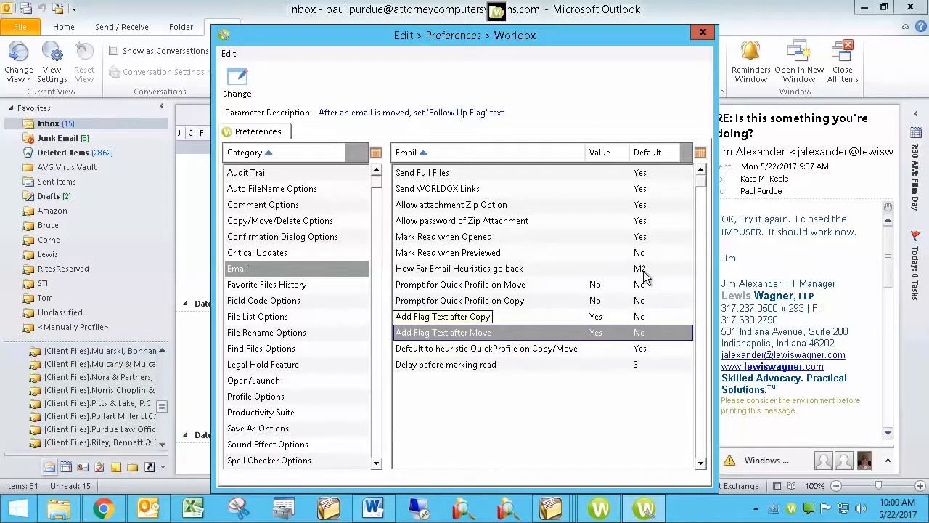
{"action": "left_click", "coordinate": [148, 508]}
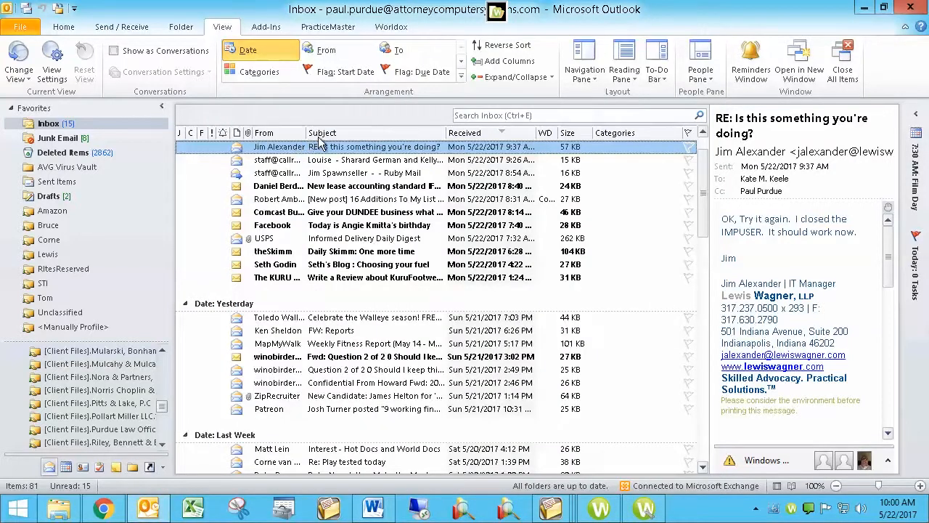